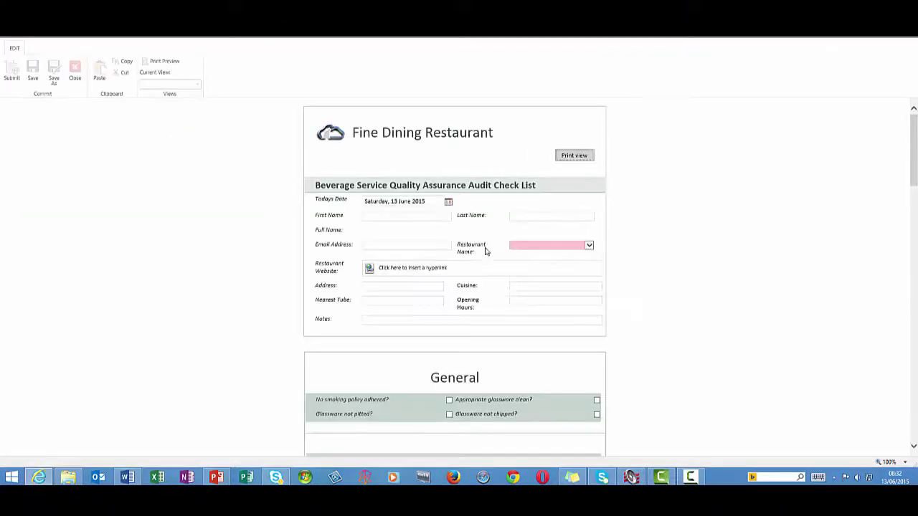
Set today's date to 19 June 2015 and enter the assessor's first and last name.
{"action": "left_click", "coordinate": [449, 204]}
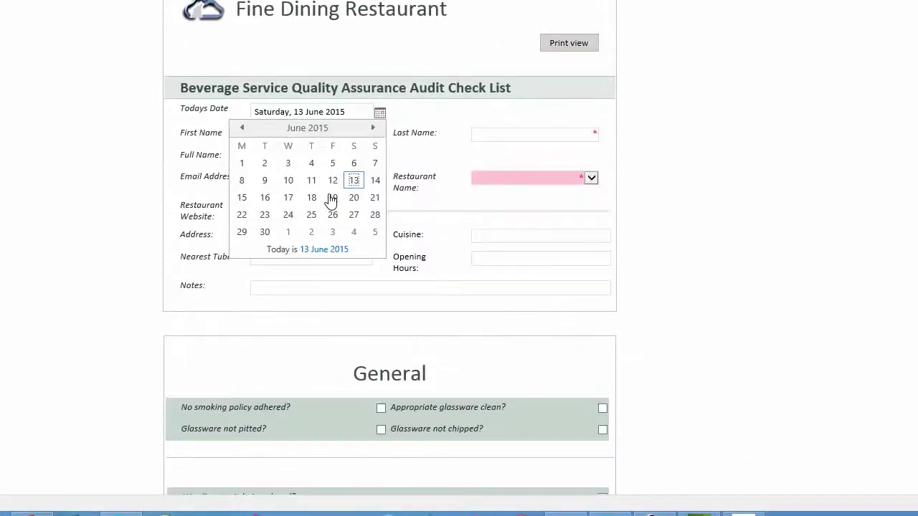
{"action": "left_click", "coordinate": [341, 204]}
{"action": "left_click", "coordinate": [286, 135]}
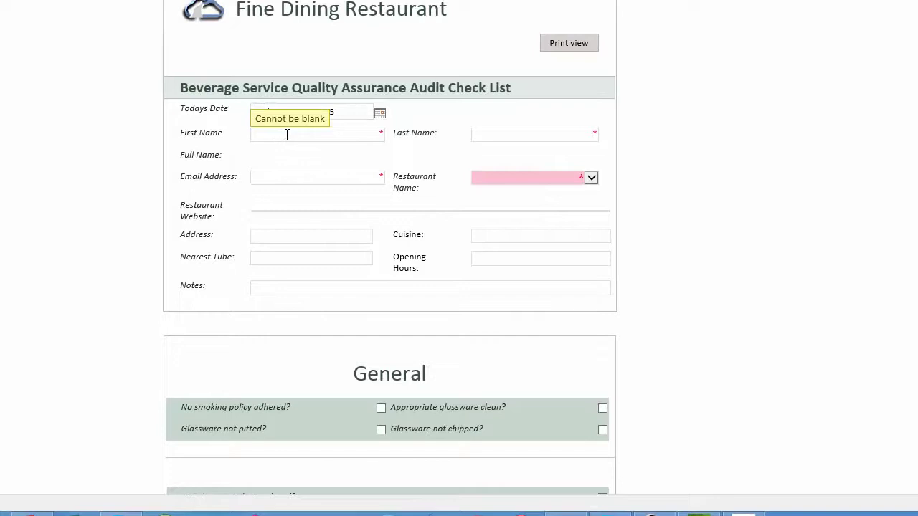
{"action": "key", "text": "Tab"}
{"action": "key", "text": "Tab"}
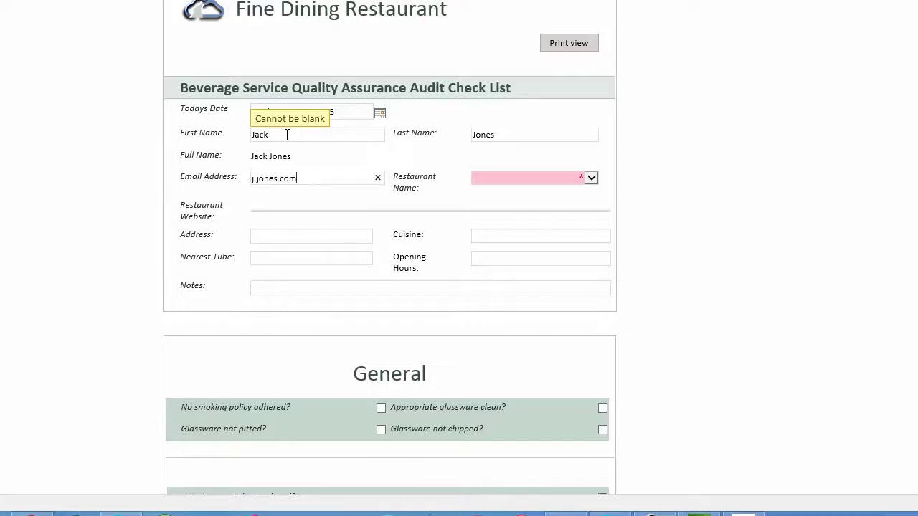
Enter the assessor's e-mail address, correcting it after the invalid-address warning.
{"action": "key", "text": "Tab"}
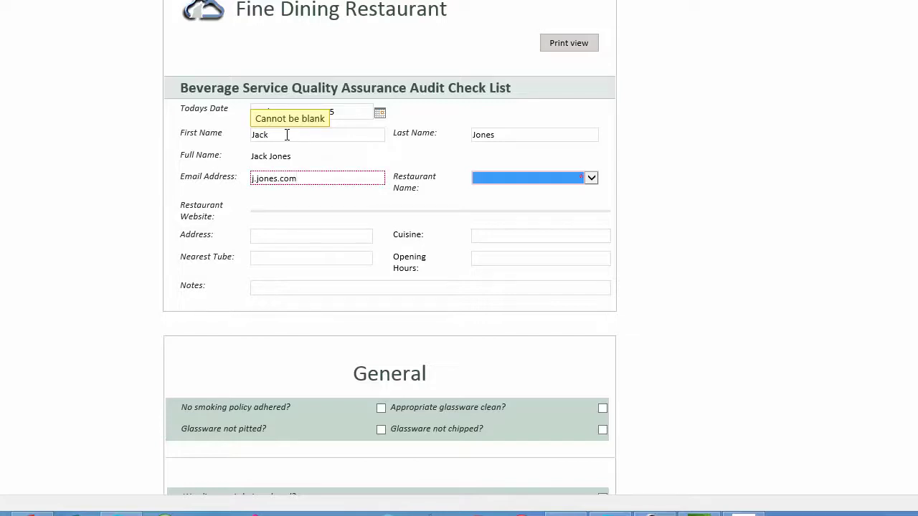
{"action": "left_click", "coordinate": [281, 179]}
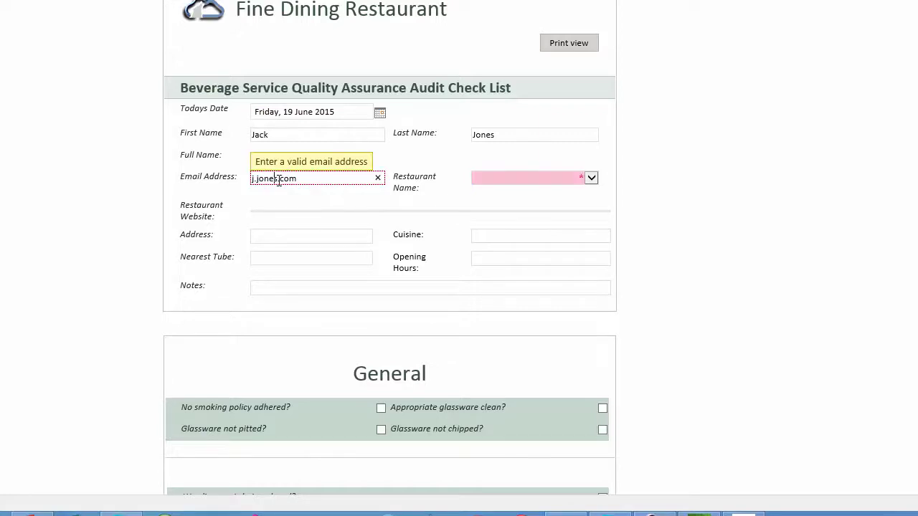
{"action": "key", "text": "Tab"}
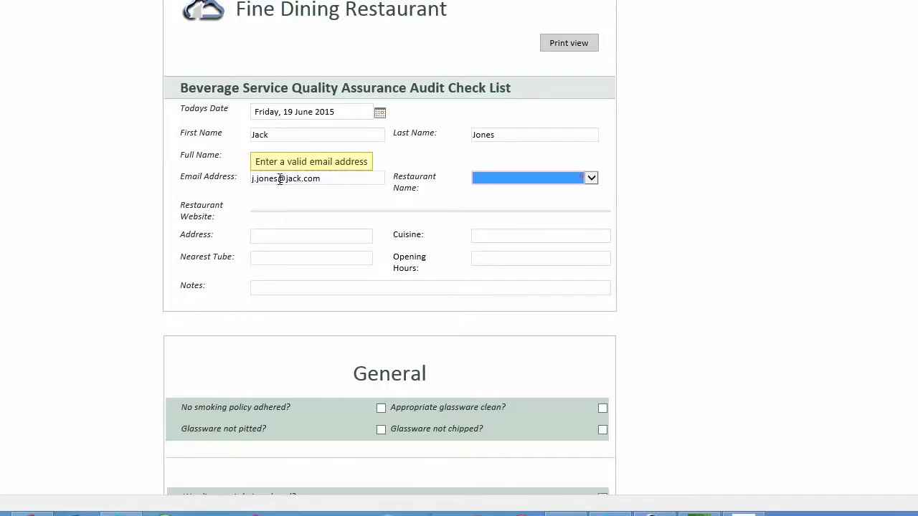
{"action": "left_click", "coordinate": [281, 236]}
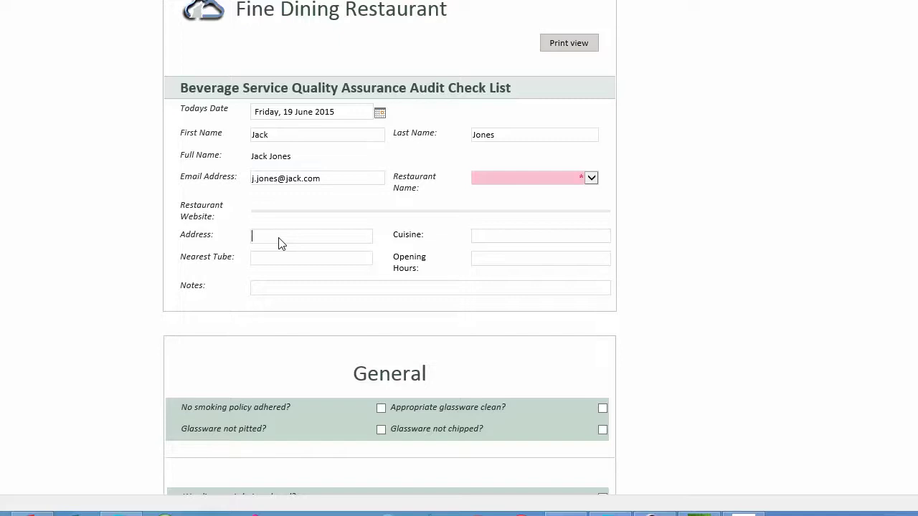
{"action": "left_click", "coordinate": [271, 291]}
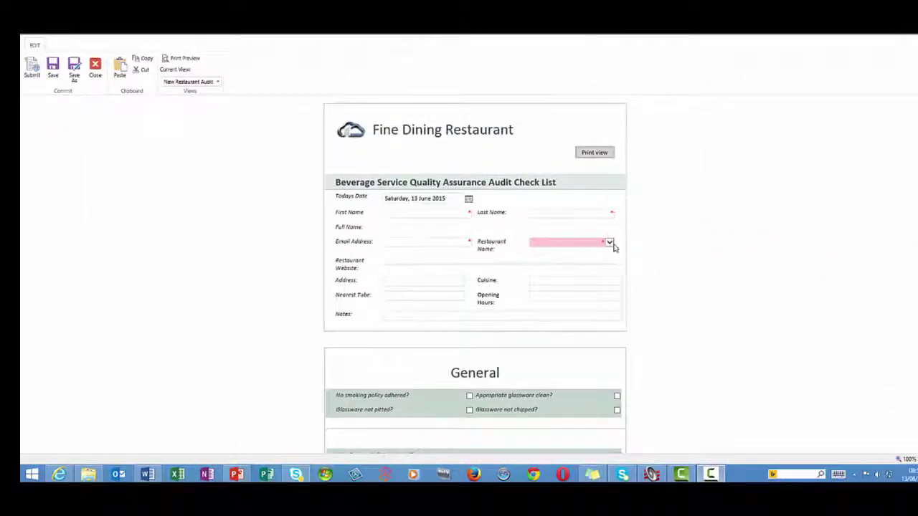
Try Le Gavroche, Scott's of Mayfair and The Ritz, then settle on Nobu - Old Park Lane.
{"action": "left_click", "coordinate": [609, 243]}
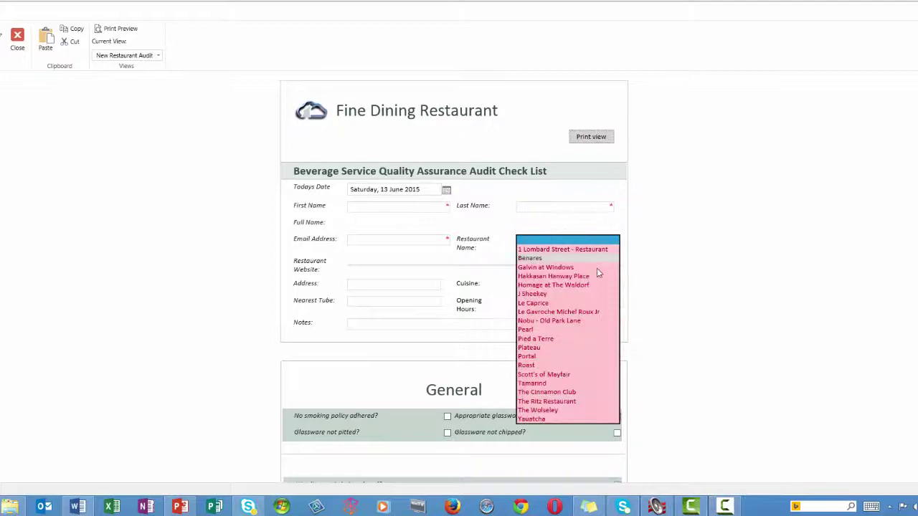
{"action": "left_click", "coordinate": [588, 317]}
{"action": "scroll", "coordinate": [652, 338], "scroll_direction": "down", "scroll_amount": 1}
{"action": "scroll", "coordinate": [652, 338], "scroll_direction": "down", "scroll_amount": 1}
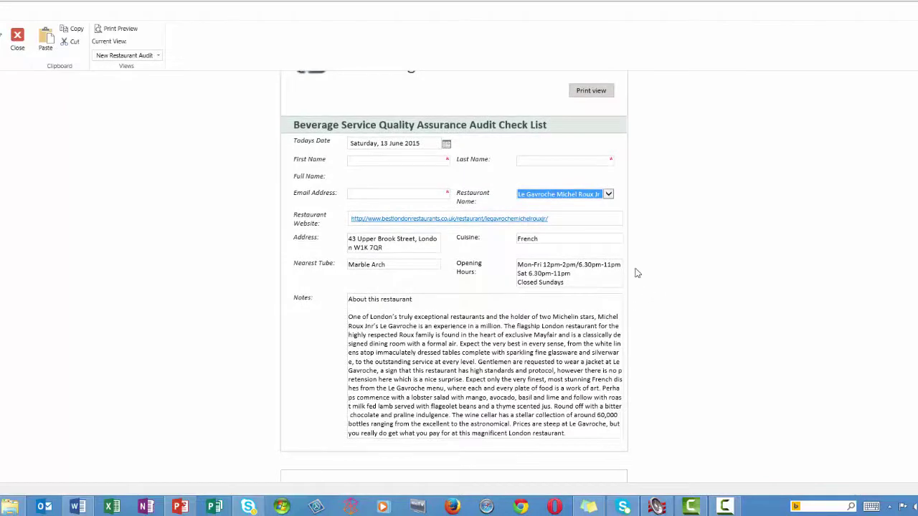
{"action": "left_click", "coordinate": [568, 157]}
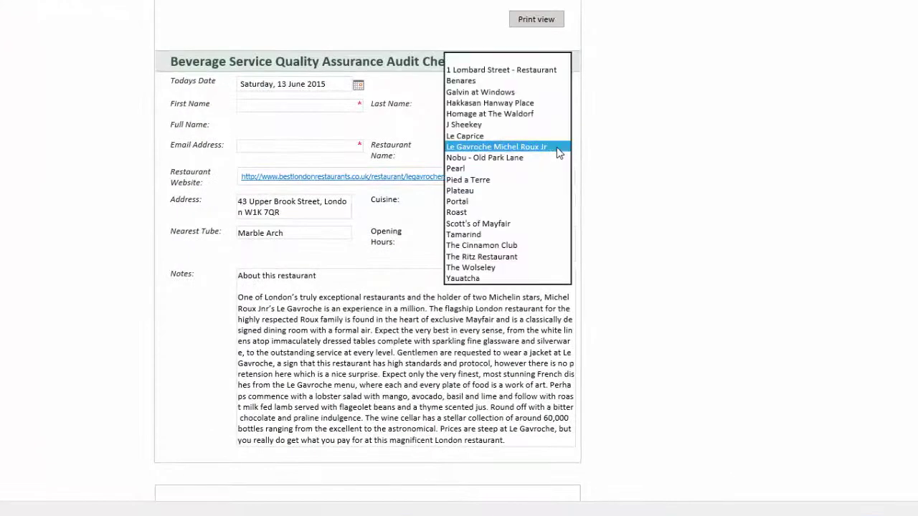
{"action": "left_click", "coordinate": [531, 223]}
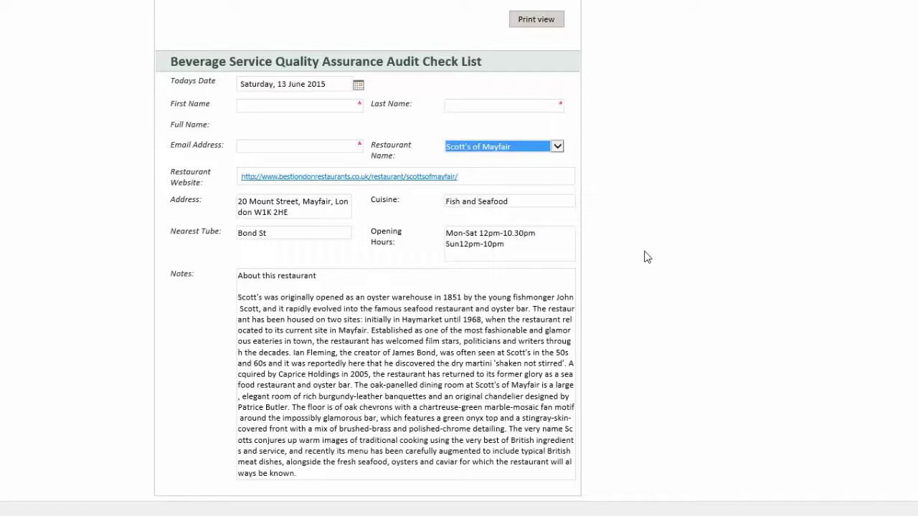
{"action": "left_click", "coordinate": [557, 146]}
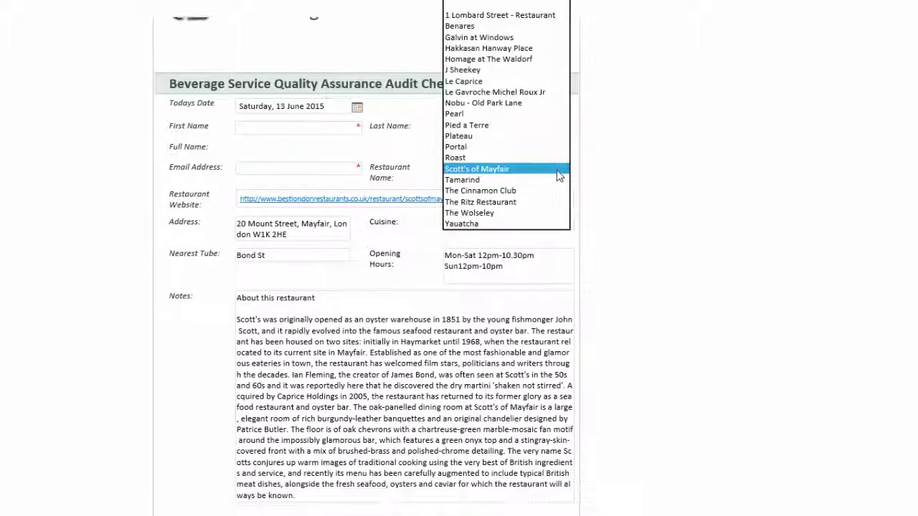
{"action": "left_click", "coordinate": [544, 201]}
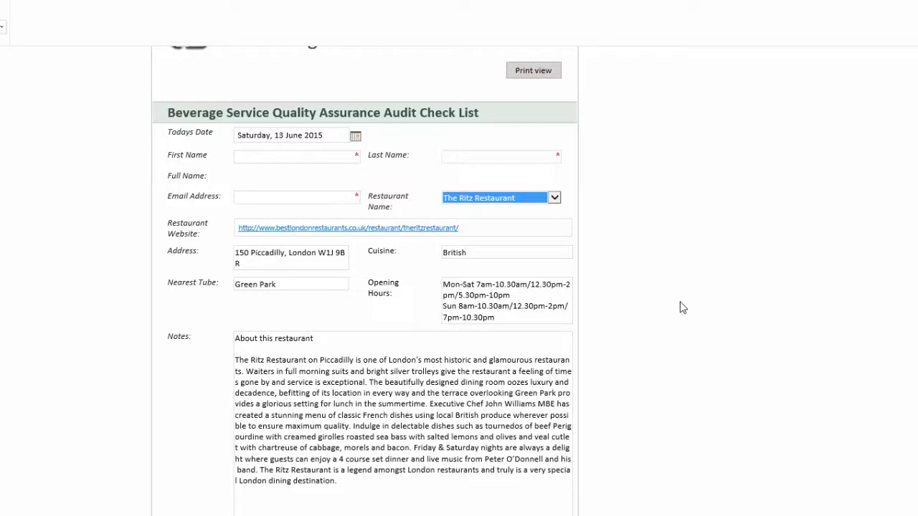
{"action": "left_click", "coordinate": [556, 198]}
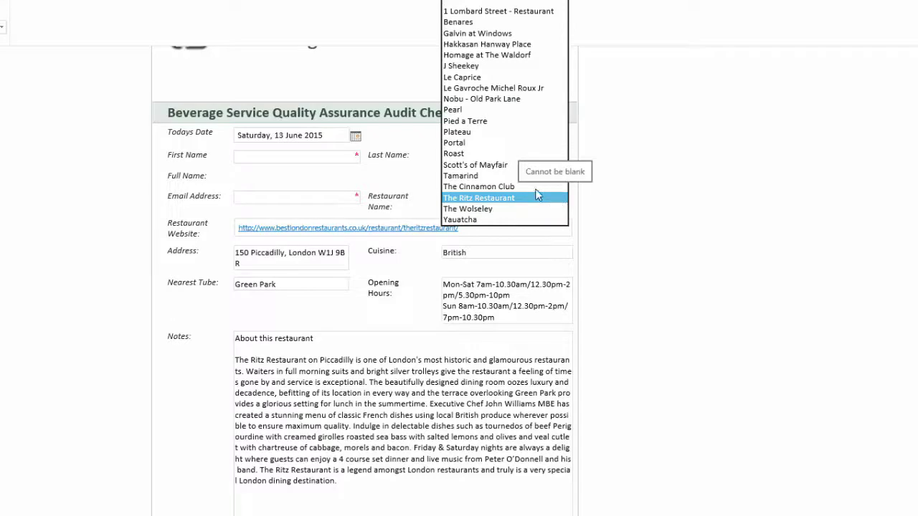
{"action": "left_click", "coordinate": [501, 101]}
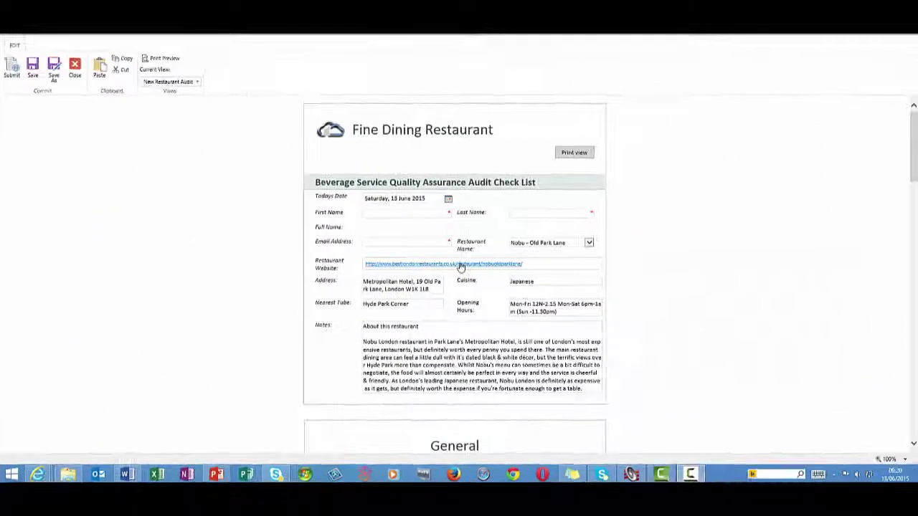
Enter a valid assessor e-mail address, fixing the invalid entry, and open Nobu's website link.
{"action": "left_click", "coordinate": [401, 242]}
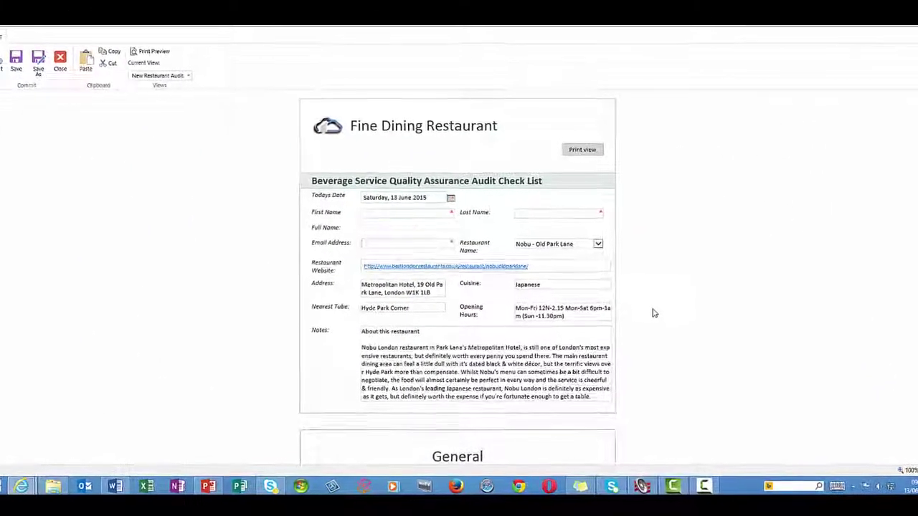
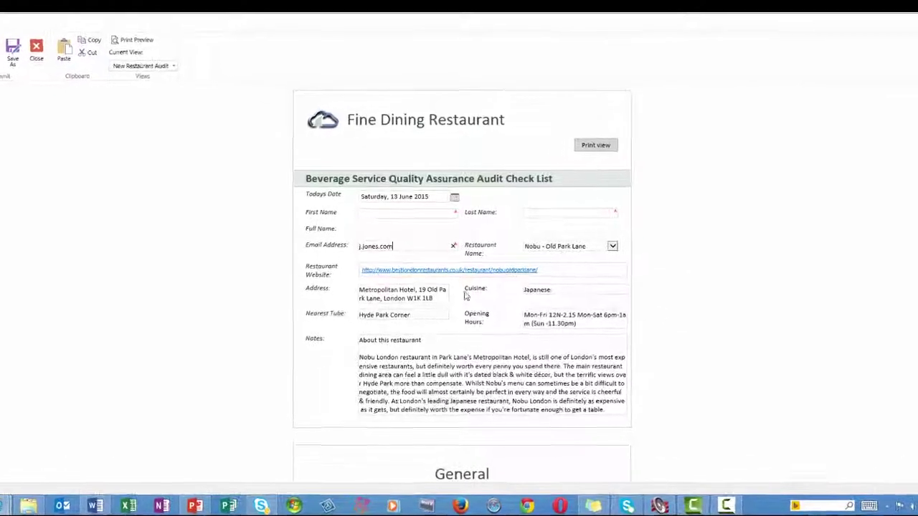
{"action": "key", "text": "Tab"}
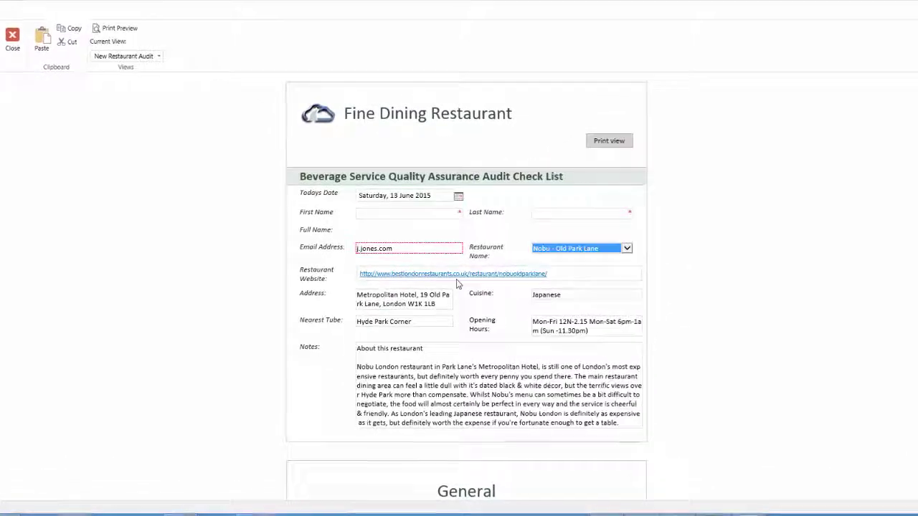
{"action": "left_click", "coordinate": [375, 248]}
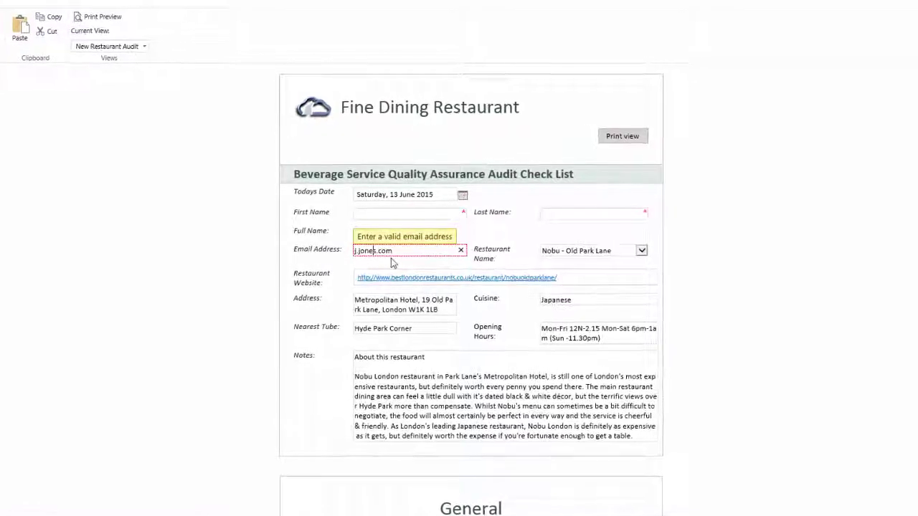
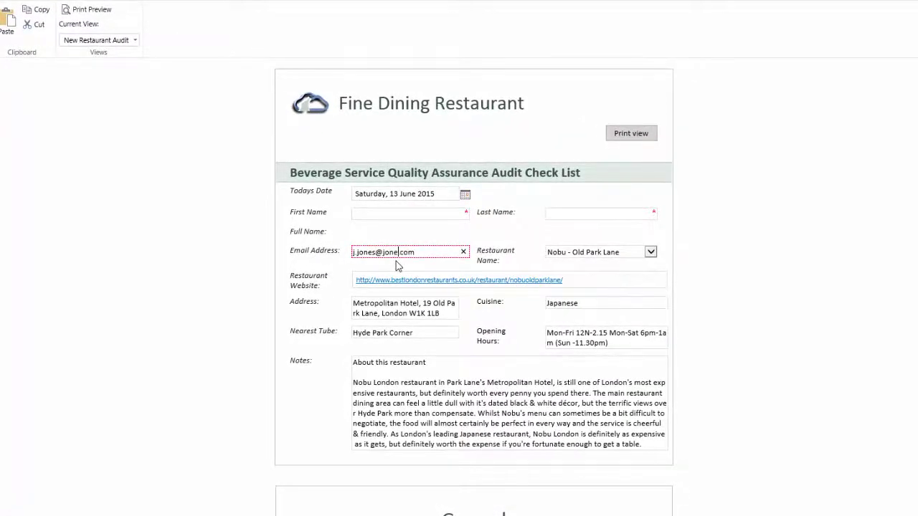
{"action": "key", "text": "Tab"}
{"action": "left_click", "coordinate": [416, 280]}
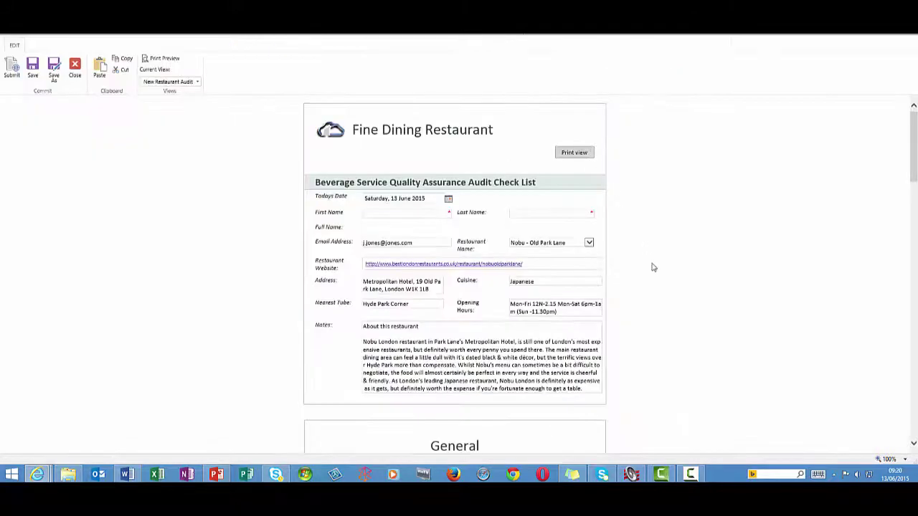
{"action": "scroll", "coordinate": [652, 267], "scroll_direction": "down", "scroll_amount": 3}
{"action": "scroll", "coordinate": [652, 267], "scroll_direction": "down", "scroll_amount": 10}
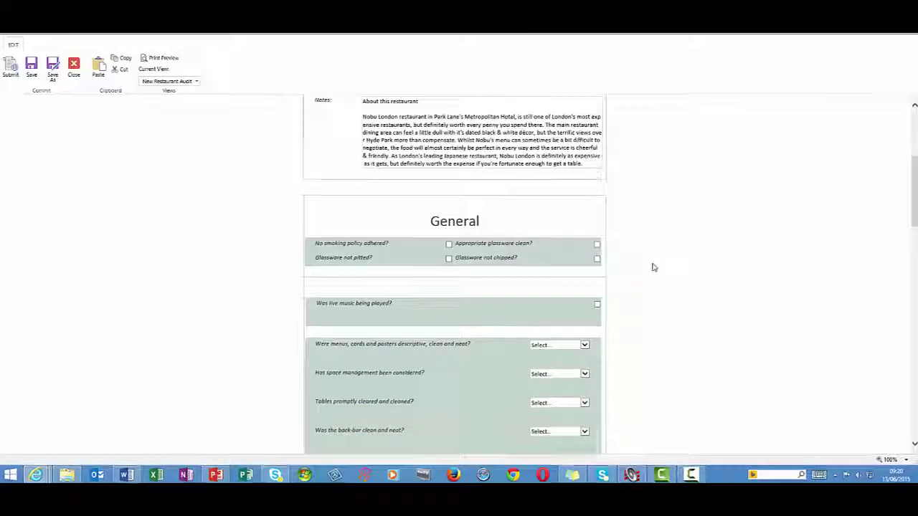
{"action": "scroll", "coordinate": [655, 268], "scroll_direction": "down", "scroll_amount": 5}
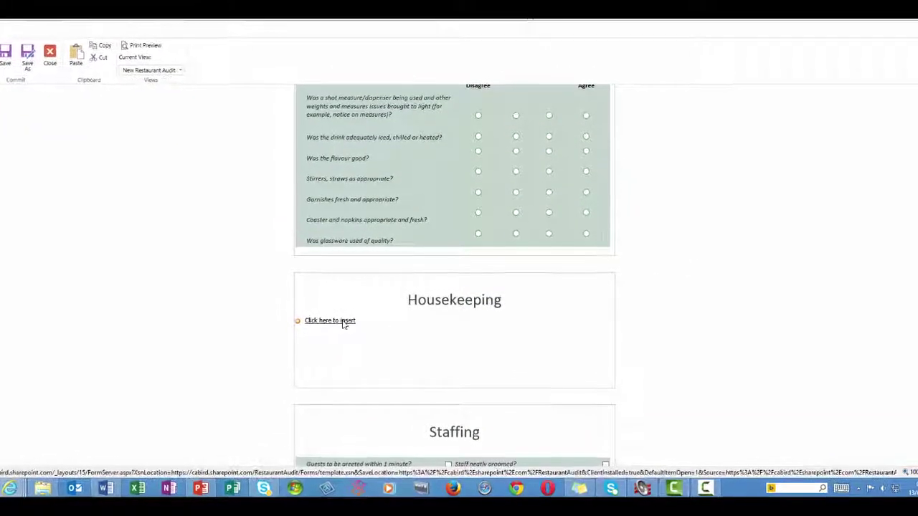
{"action": "left_click", "coordinate": [337, 320]}
{"action": "scroll", "coordinate": [387, 346], "scroll_direction": "down", "scroll_amount": 2}
{"action": "left_click", "coordinate": [447, 309]}
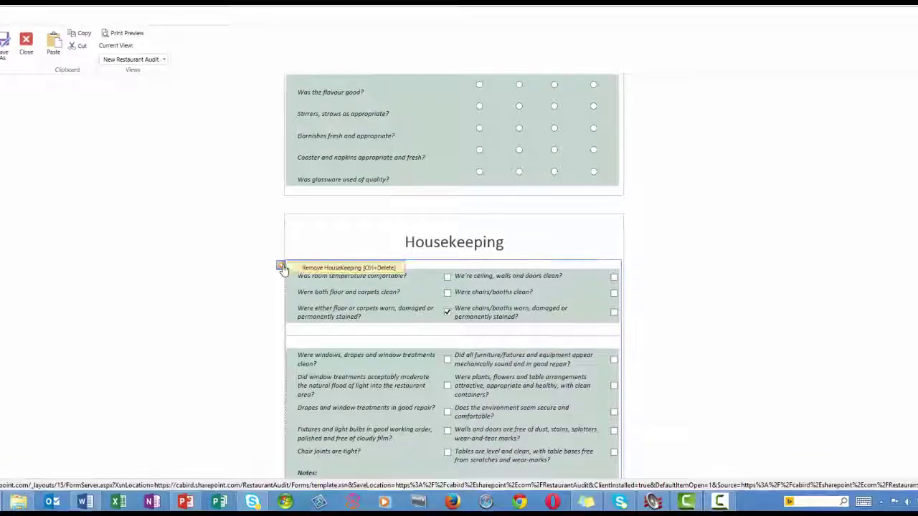
{"action": "left_click", "coordinate": [358, 268]}
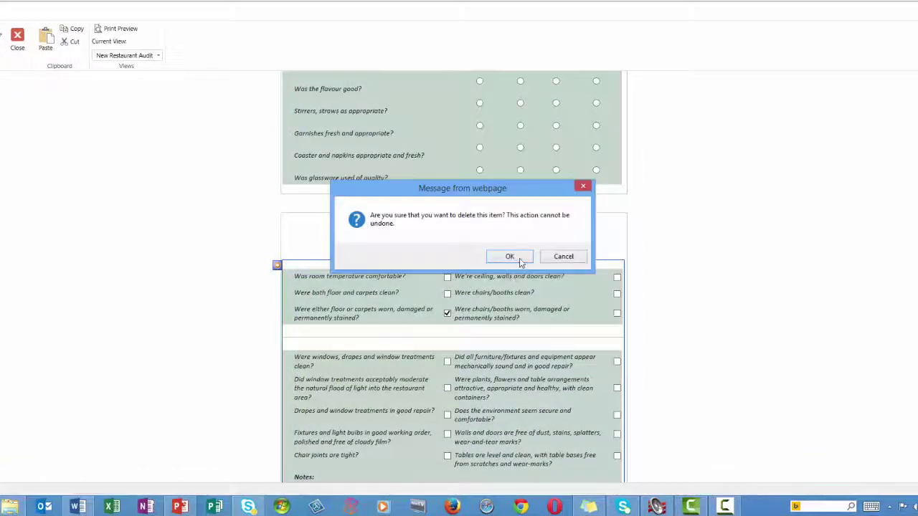
{"action": "left_click", "coordinate": [519, 258]}
{"action": "scroll", "coordinate": [526, 264], "scroll_direction": "up", "scroll_amount": 10}
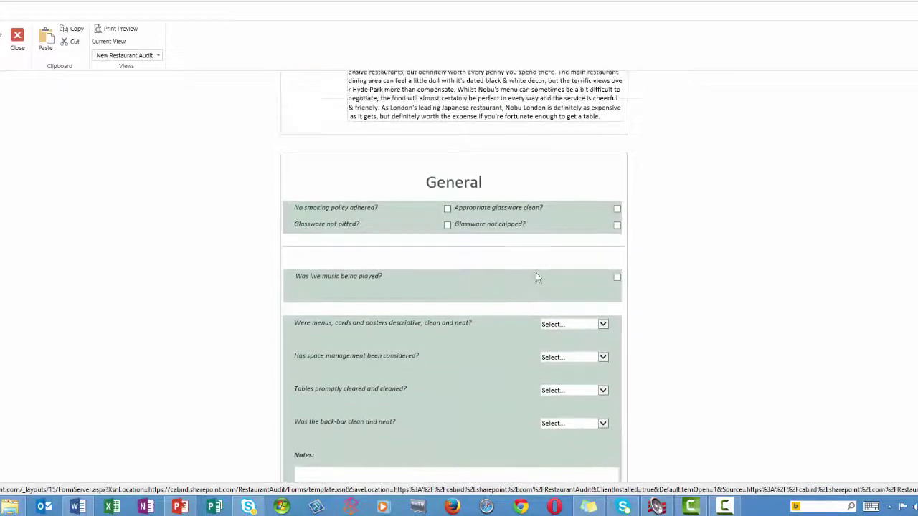
Mark live music as played and add the comment 'Too loud'.
{"action": "left_click", "coordinate": [616, 277]}
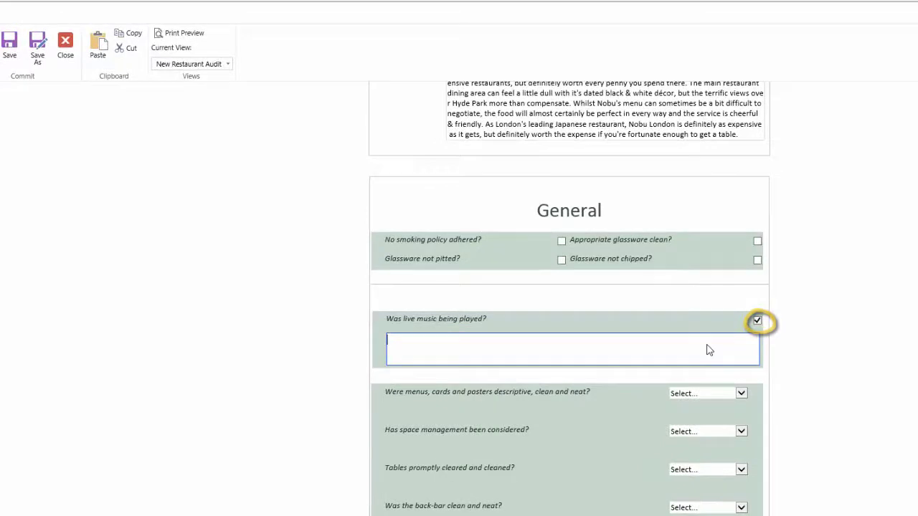
{"action": "left_click", "coordinate": [707, 349]}
{"action": "type", "text": "Too lou"}
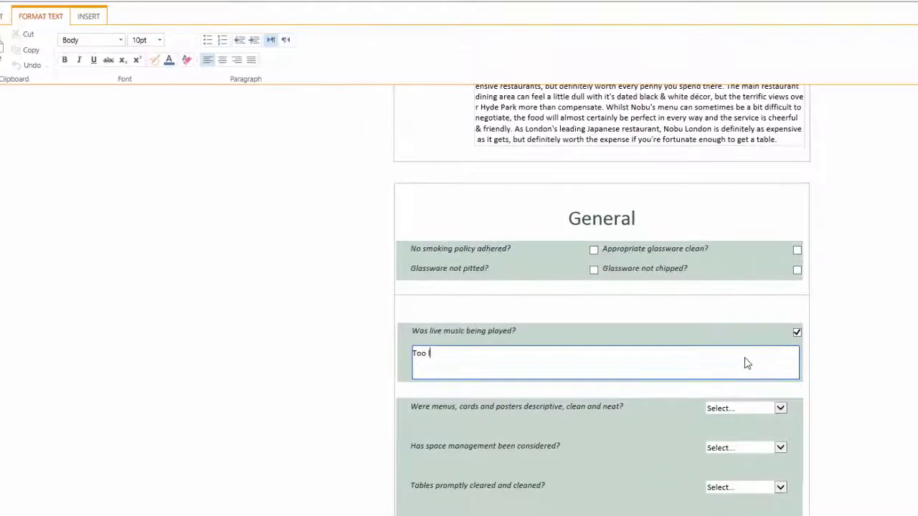
{"action": "type", "text": "d"}
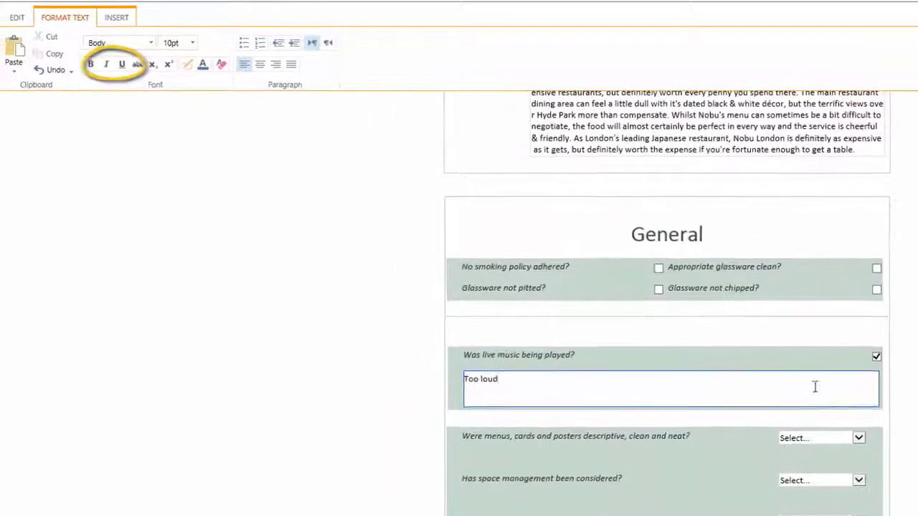
{"action": "left_click_drag", "start_coordinate": [551, 388], "coordinate": [476, 385]}
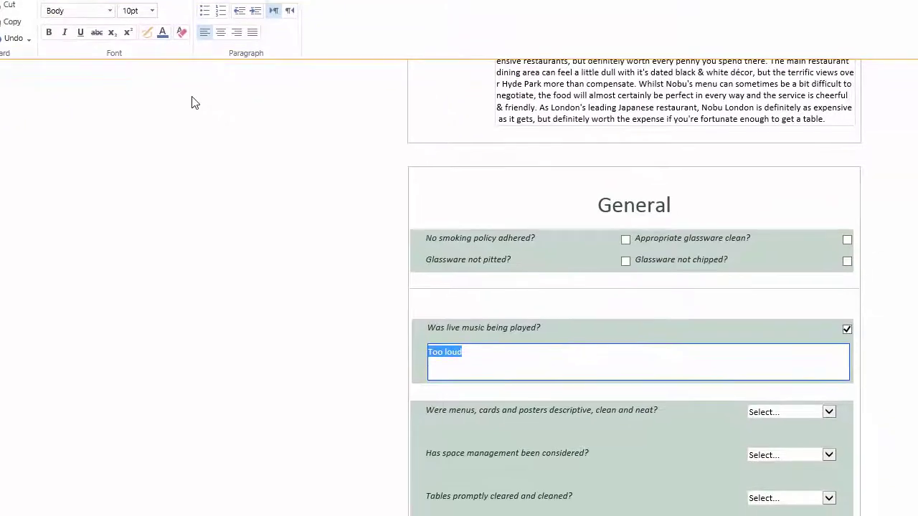
{"action": "scroll", "coordinate": [156, 111], "scroll_direction": "up", "scroll_amount": 3}
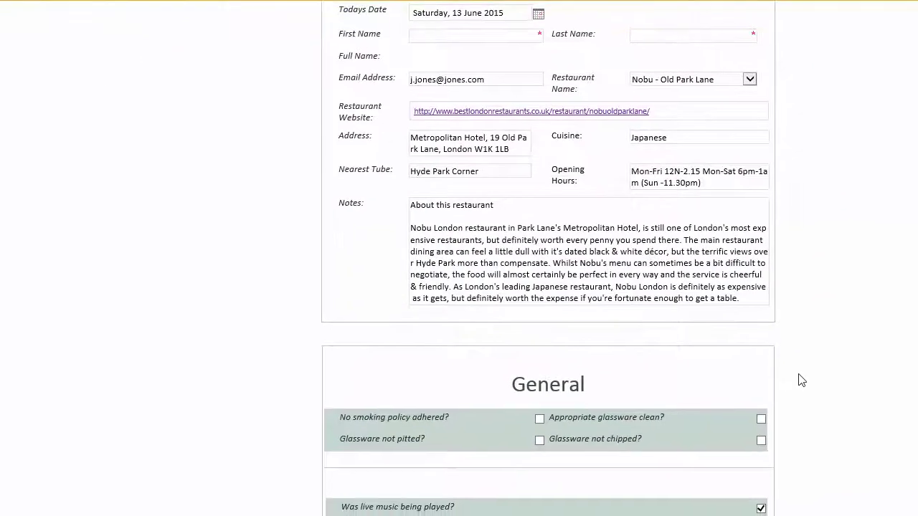
{"action": "key", "text": "Right"}
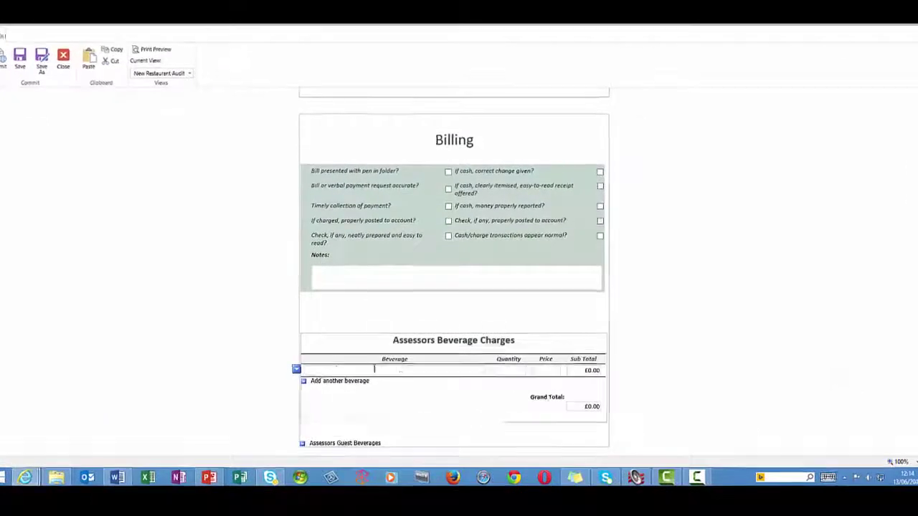
Record the assessor's Gin & Tonic: quantity 1 at £9.75.
{"action": "type", "text": "Gin & Tonic"}
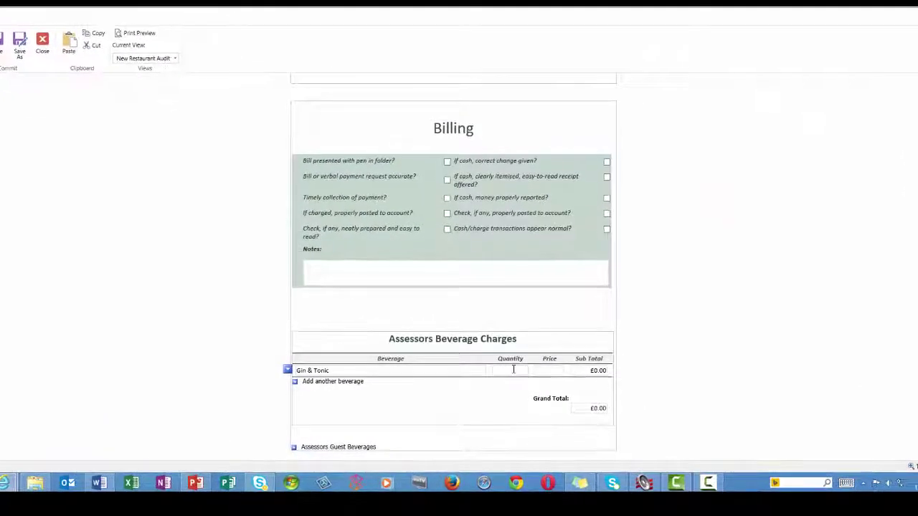
{"action": "left_click", "coordinate": [513, 370]}
{"action": "type", "text": "1"}
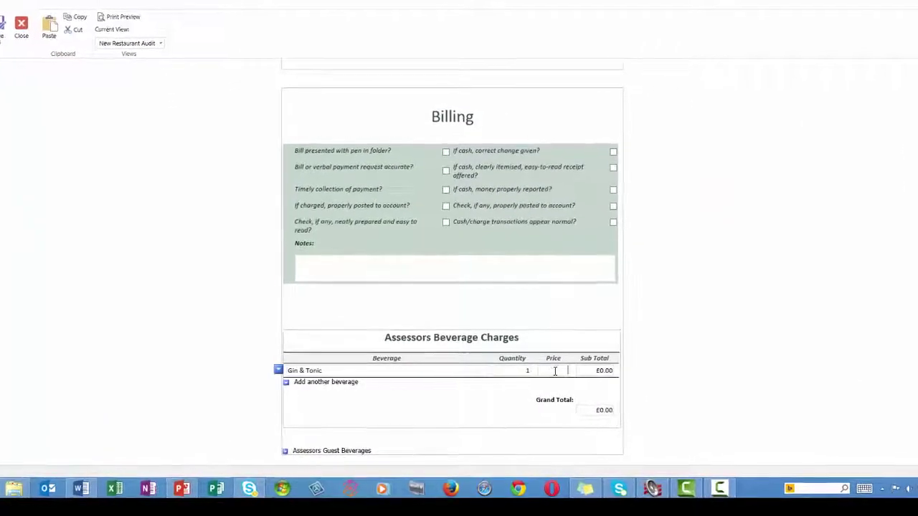
{"action": "type", "text": "9.7"}
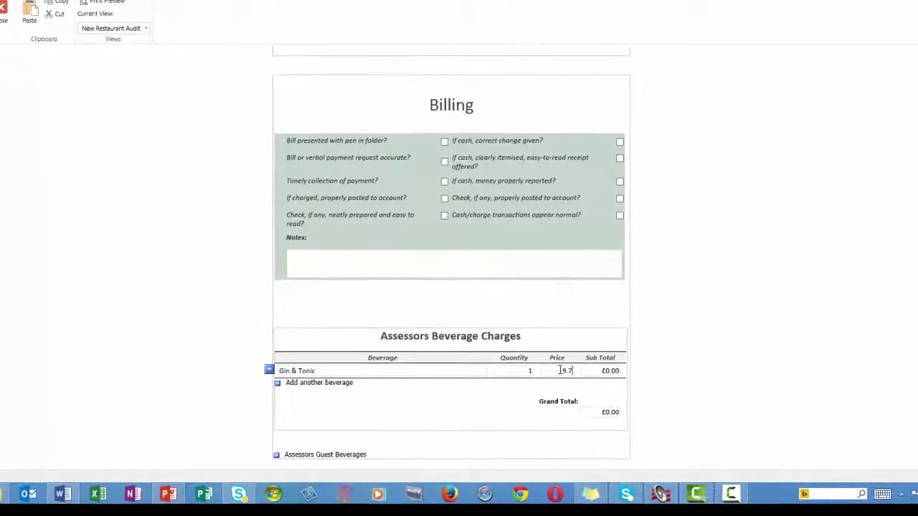
{"action": "type", "text": "5"}
{"action": "left_click", "coordinate": [458, 370]}
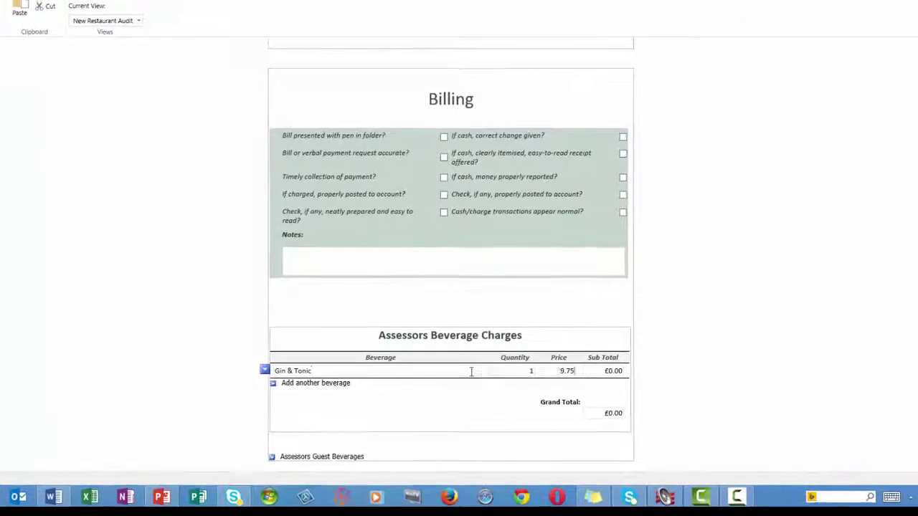
Add the Assessors Guest Beverages section with a Gin & Tonic row, quantity 1 at £9.75.
{"action": "left_click", "coordinate": [350, 463]}
{"action": "scroll", "coordinate": [317, 389], "scroll_direction": "down", "scroll_amount": 2}
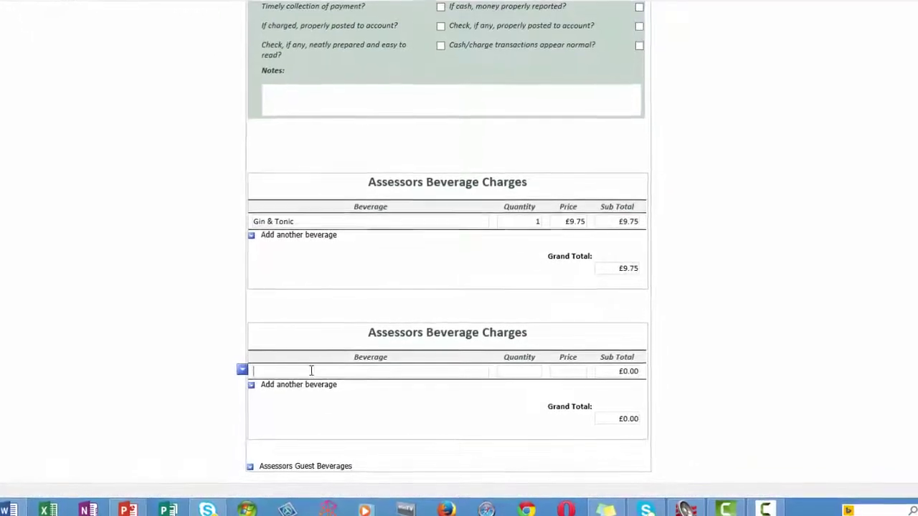
{"action": "type", "text": "Gin & Tonic"}
{"action": "left_click", "coordinate": [517, 370]}
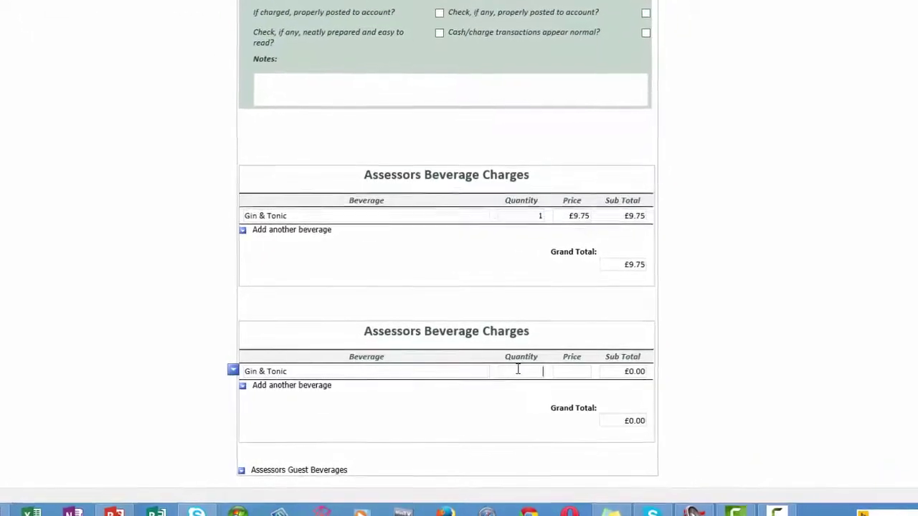
{"action": "type", "text": "1"}
{"action": "left_click", "coordinate": [567, 371]}
{"action": "type", "text": "9.7"}
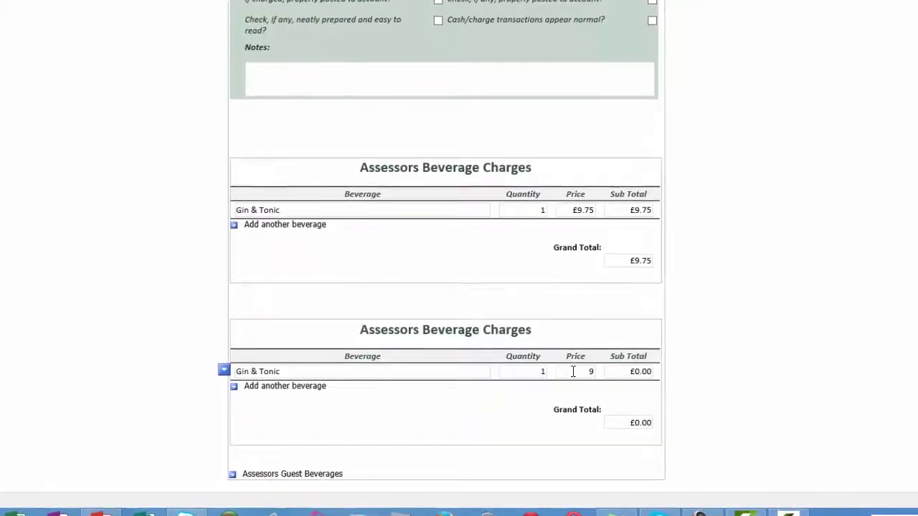
{"action": "type", "text": "5"}
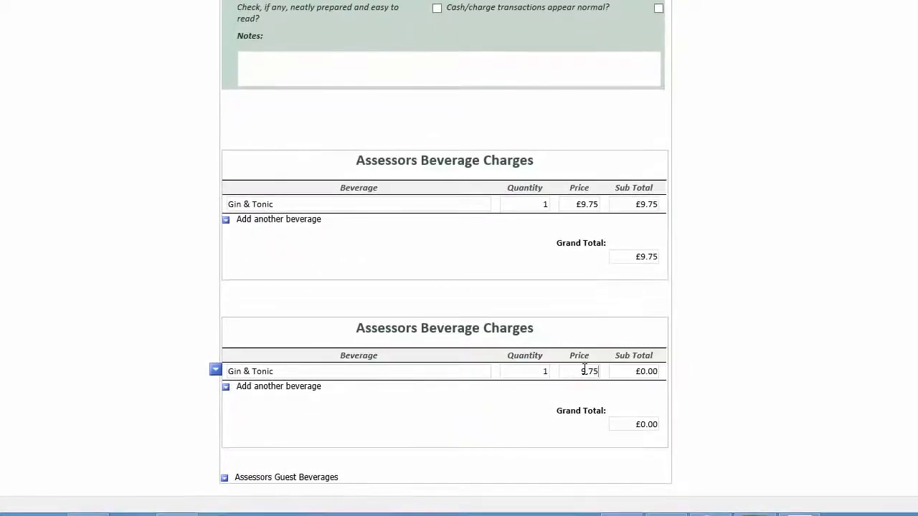
Add a second guest Gin & Tonic row, quantity 2 at £9.75.
{"action": "left_click", "coordinate": [289, 388]}
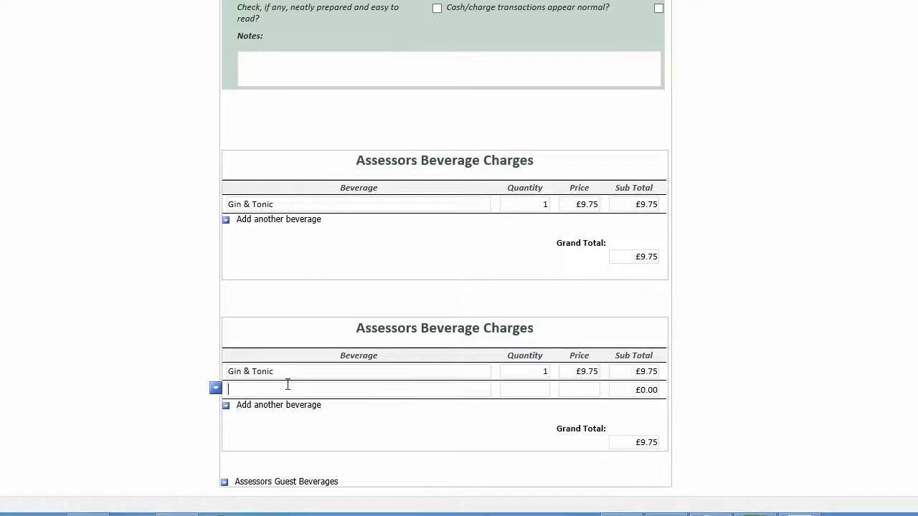
{"action": "type", "text": "Gin & Tonic"}
{"action": "left_click", "coordinate": [516, 383]}
{"action": "type", "text": "2"}
{"action": "left_click", "coordinate": [585, 388]}
{"action": "type", "text": "9.75"}
{"action": "left_click", "coordinate": [458, 392]}
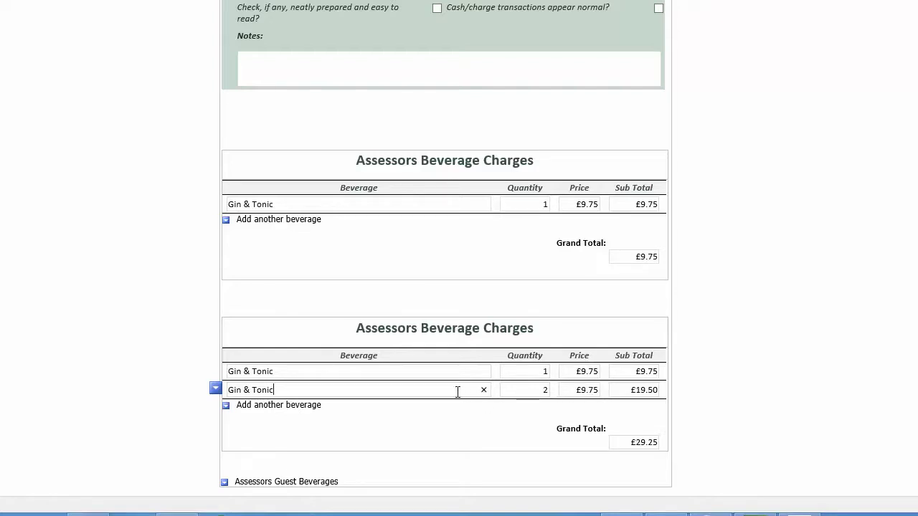